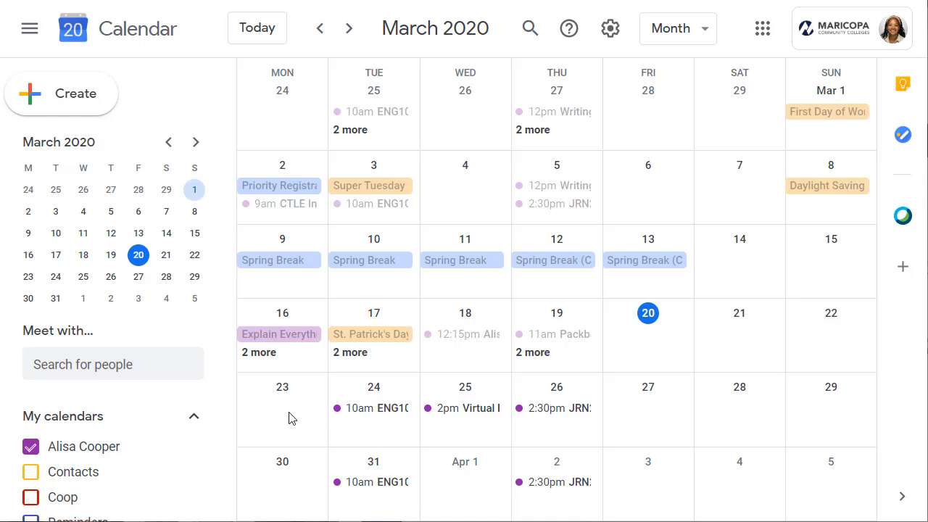
Start an appointment slots entry titled "ENG102 Conferences" on March 23, 2020.
click(293, 416)
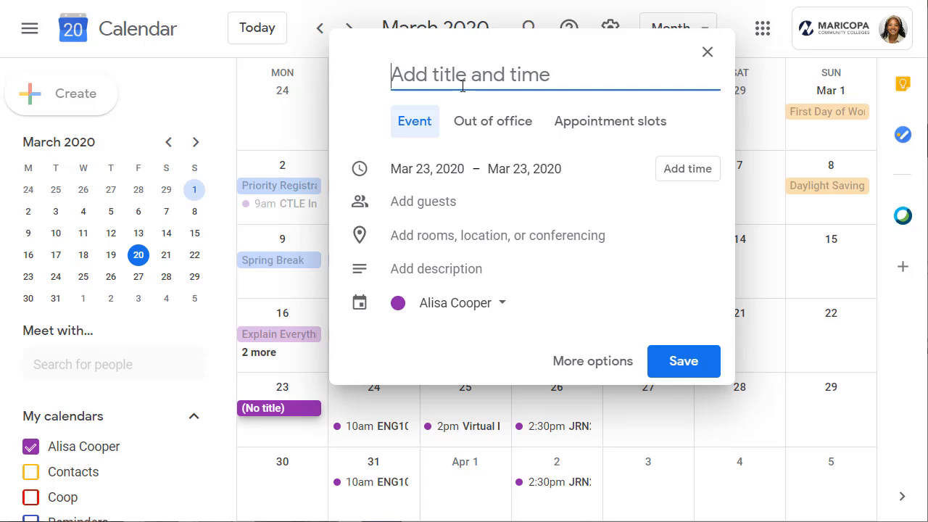
text(ENG1)
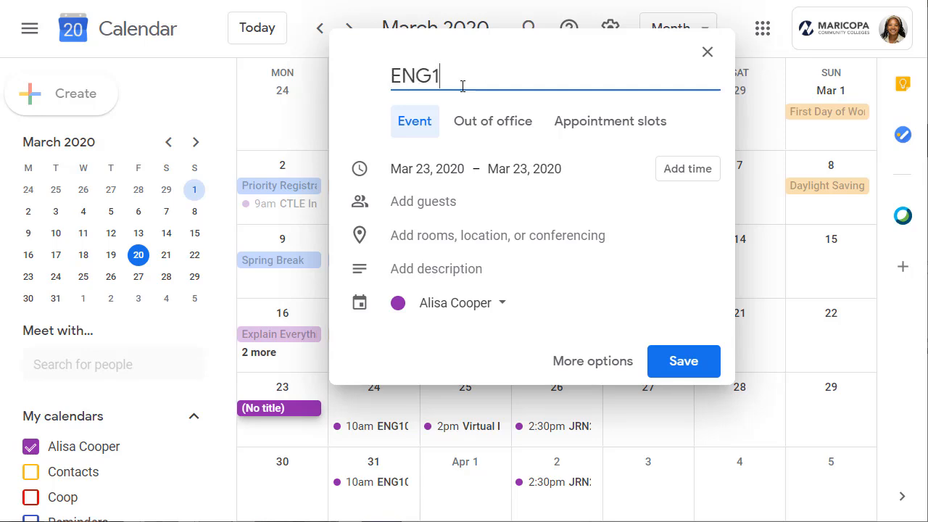
text(02 Conferences)
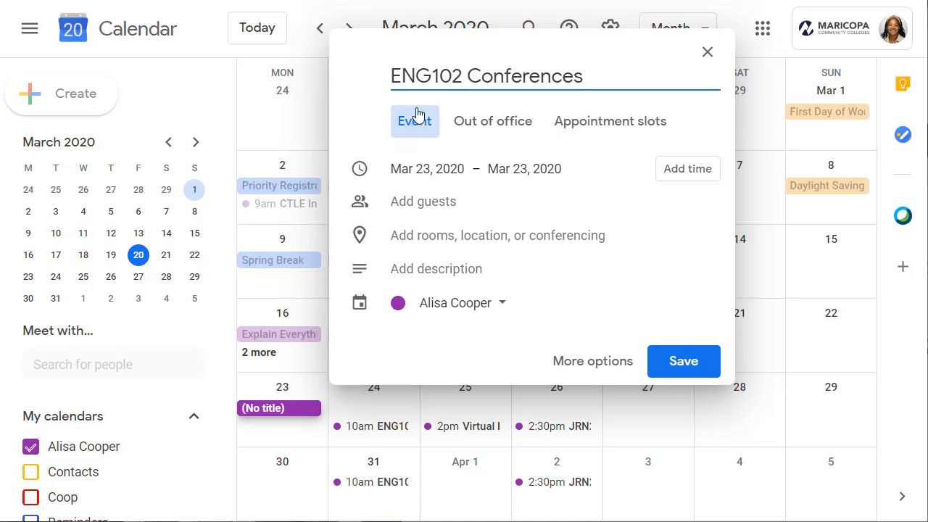
click(613, 124)
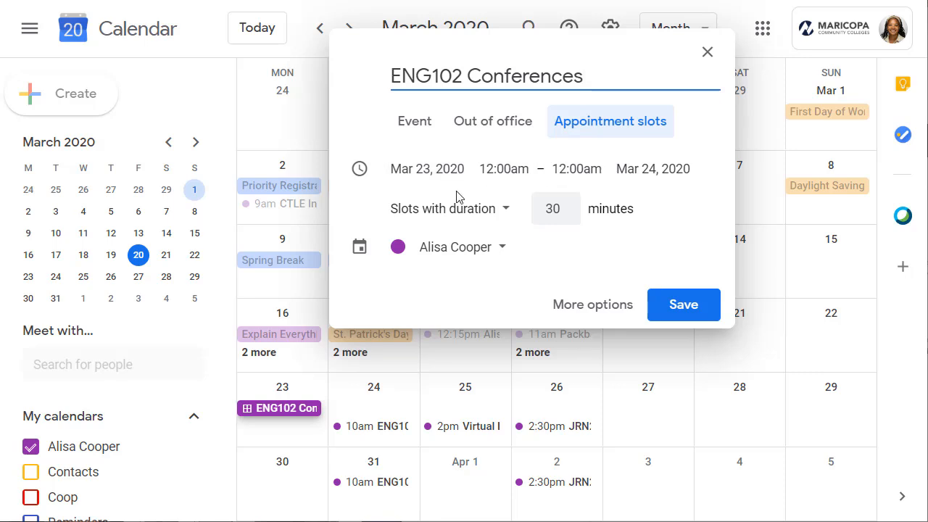
Set the appointment block's end date to Mar 23, 2020 and its start time to 8:00am.
click(638, 169)
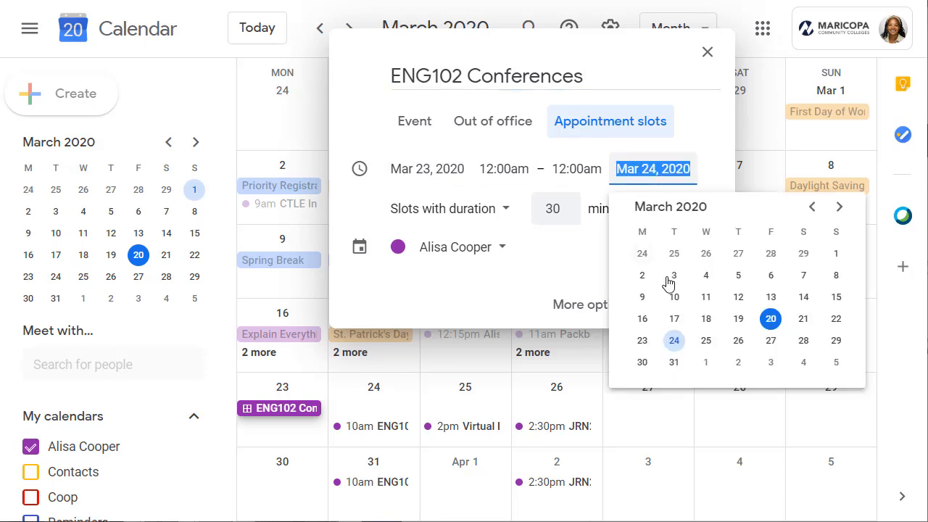
click(642, 340)
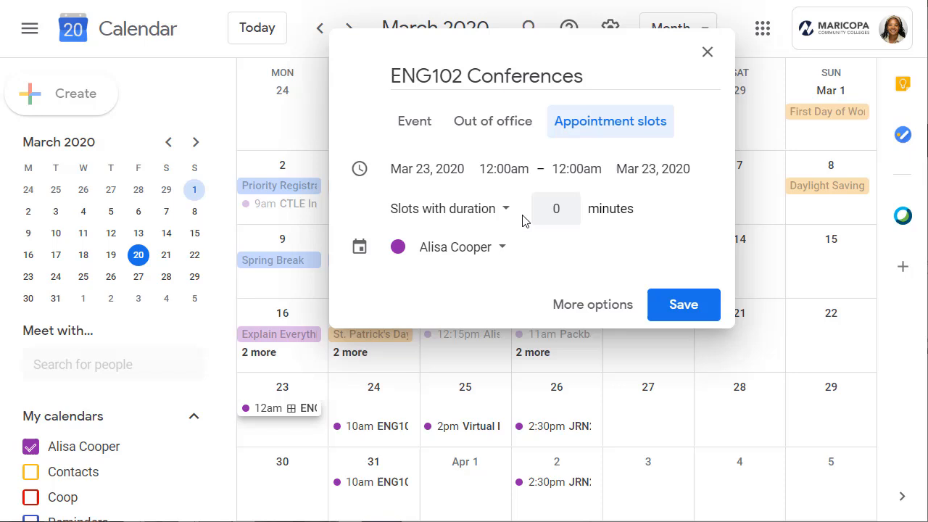
click(503, 168)
scroll(518, 282, down, 3)
scroll(519, 281, down, 5)
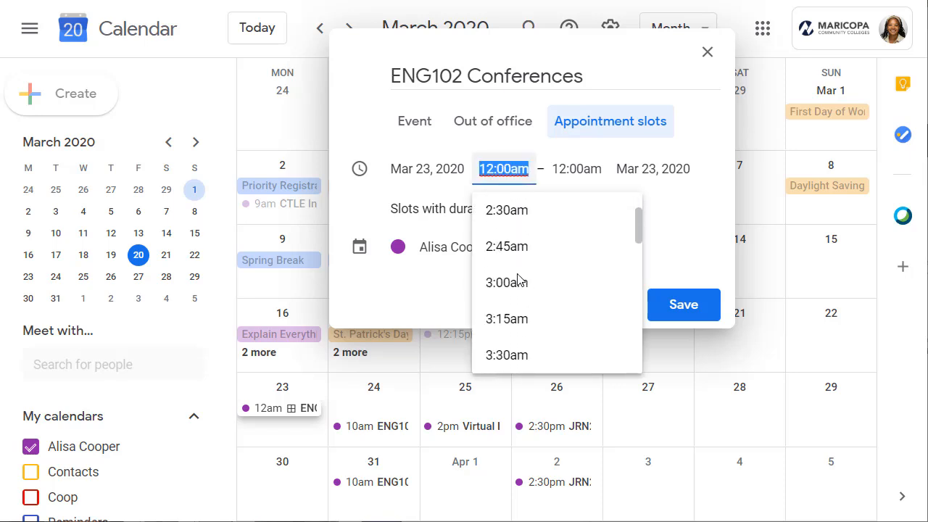
click(512, 281)
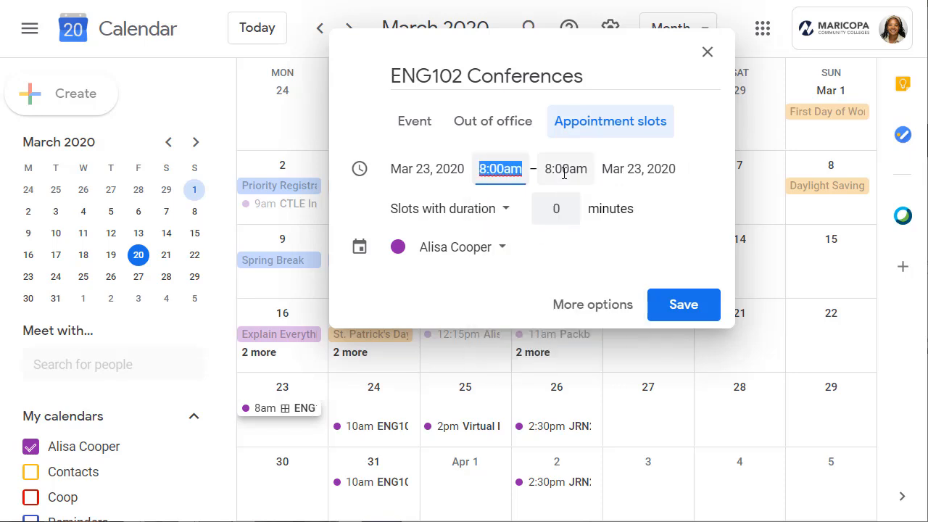
Set the appointment block's end time to 8:00pm.
click(564, 173)
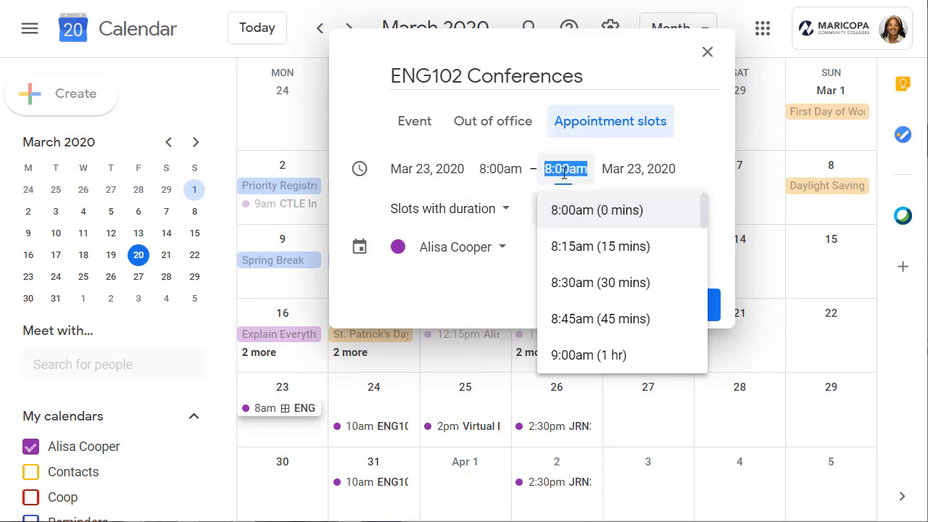
scroll(582, 283, down, 2)
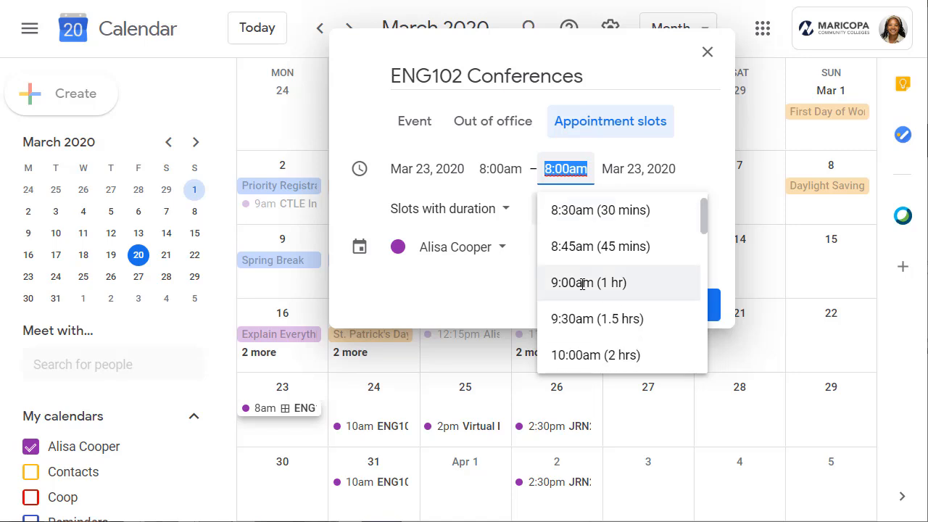
scroll(582, 284, down, 8)
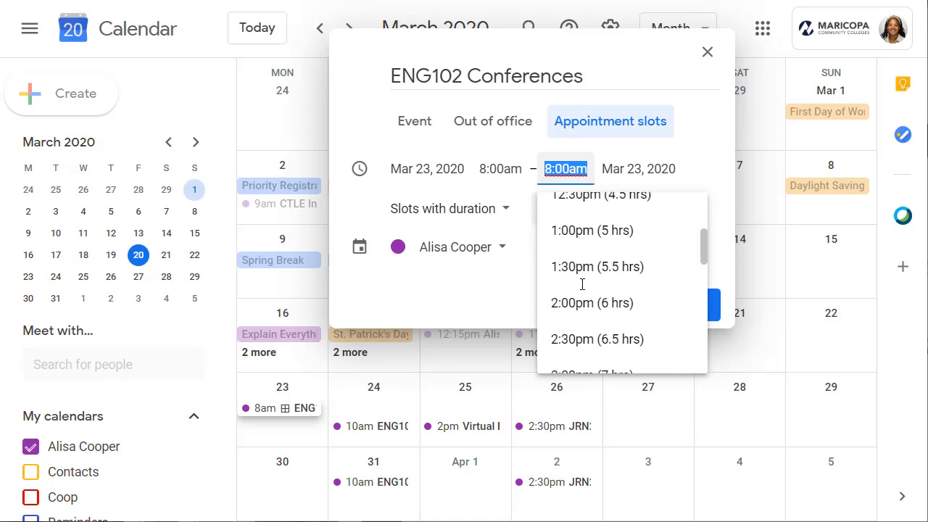
scroll(582, 284, down, 2)
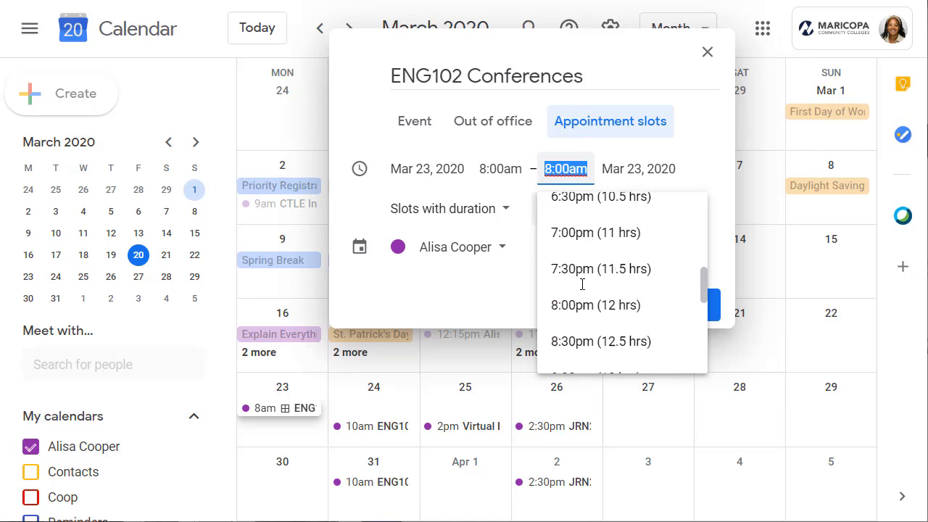
click(572, 283)
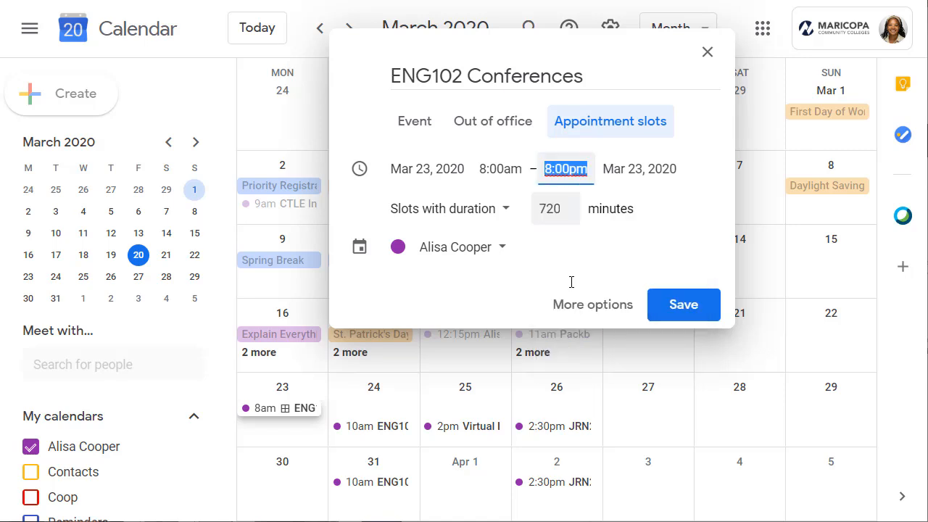
Divide the appointment block into slots with a duration of 20 minutes.
click(508, 212)
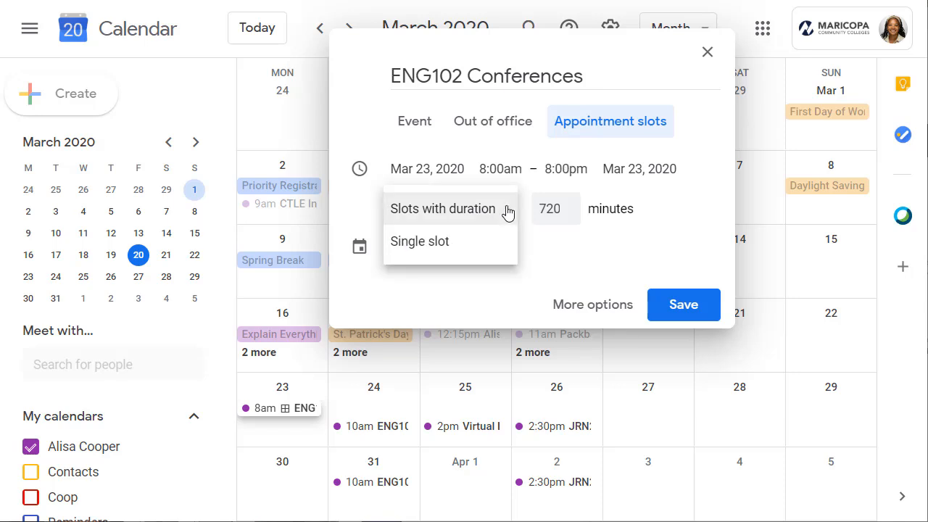
click(470, 210)
click(539, 212)
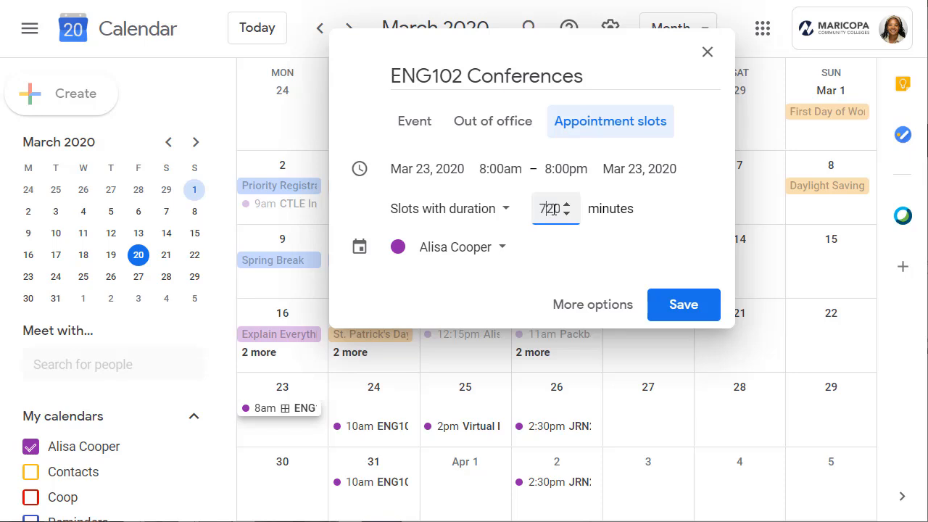
drag(538, 211, 573, 211)
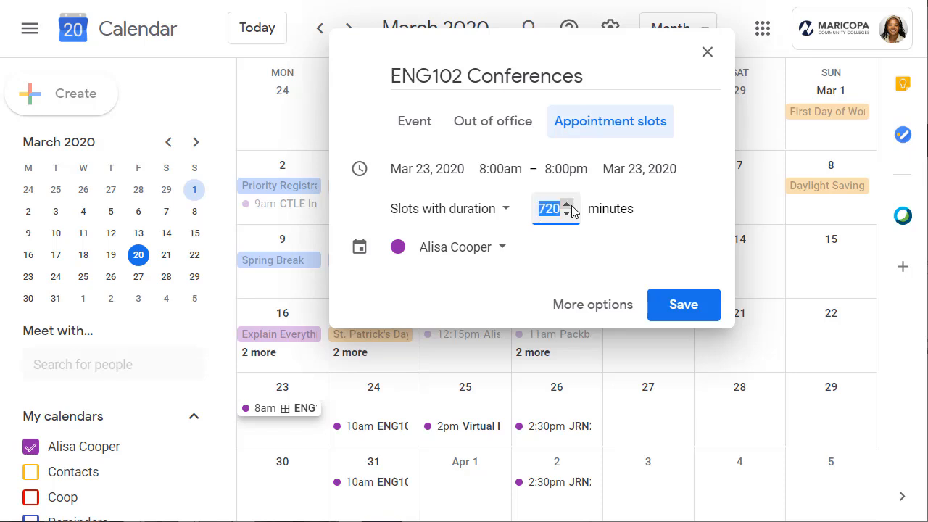
text(2)
click(667, 205)
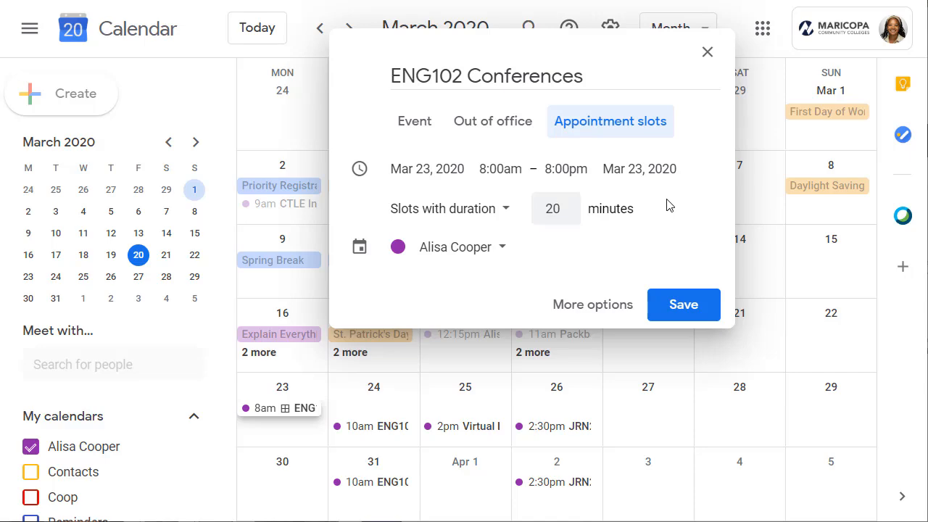
Open the full details of the conferences entry and enter "Online Webinar" as its location.
click(606, 307)
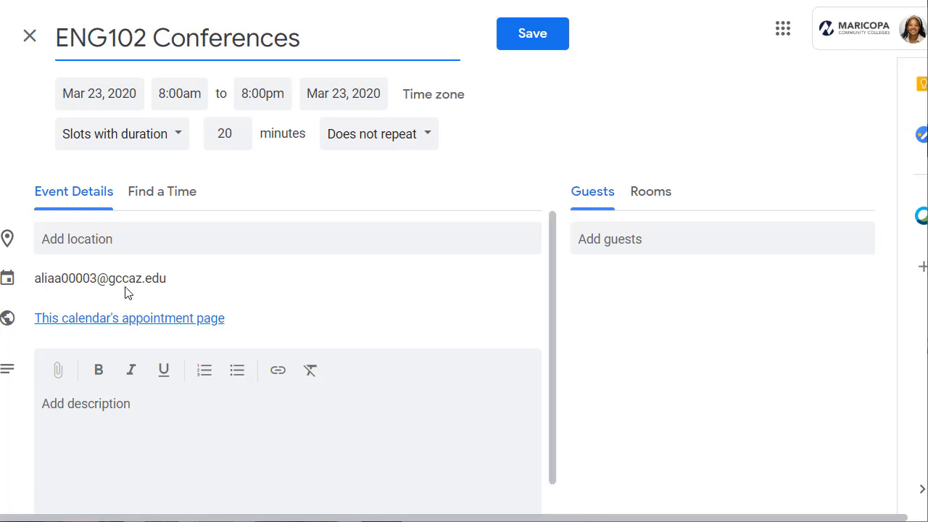
click(83, 238)
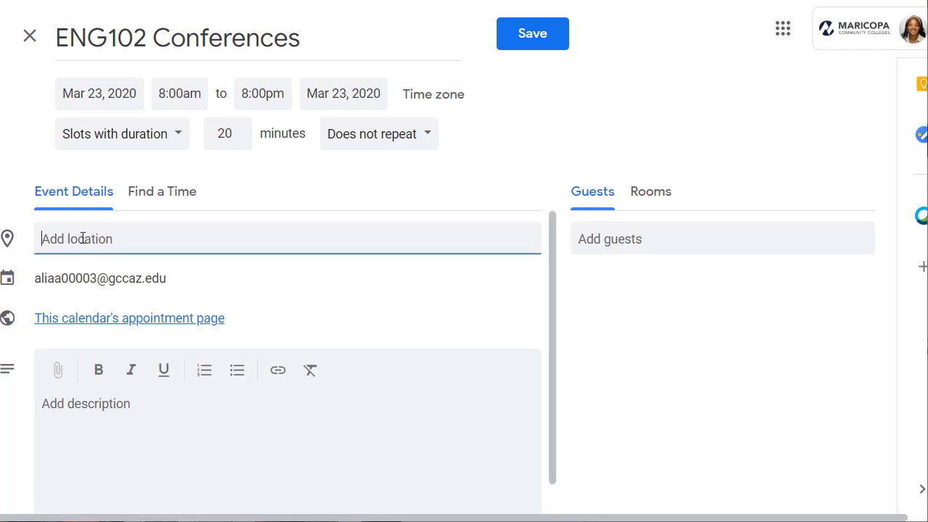
text(Online We)
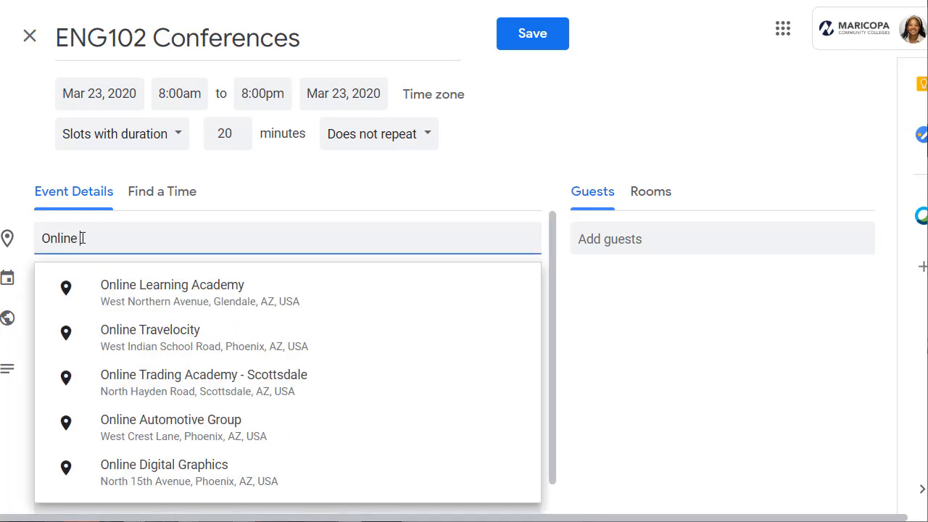
text(binar)
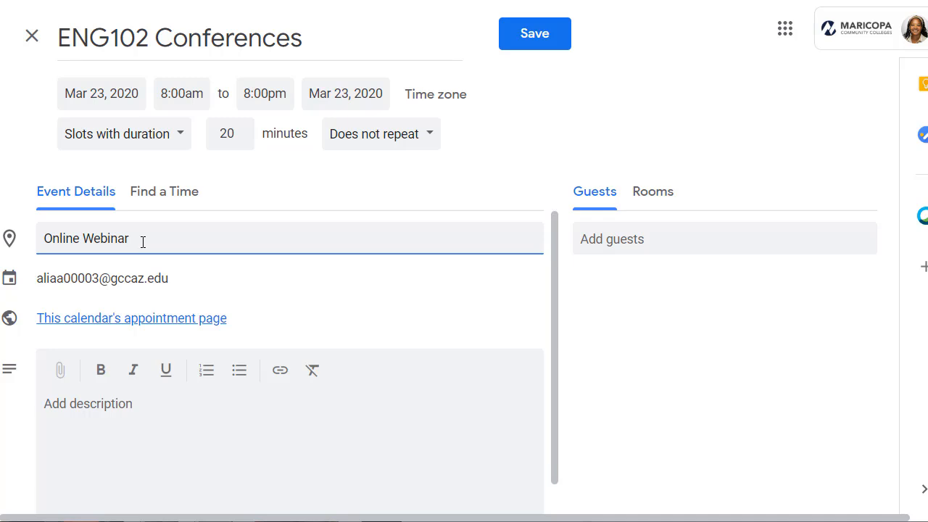
Add the description "Let's discuss your research topic." and save the conferences entry.
click(85, 407)
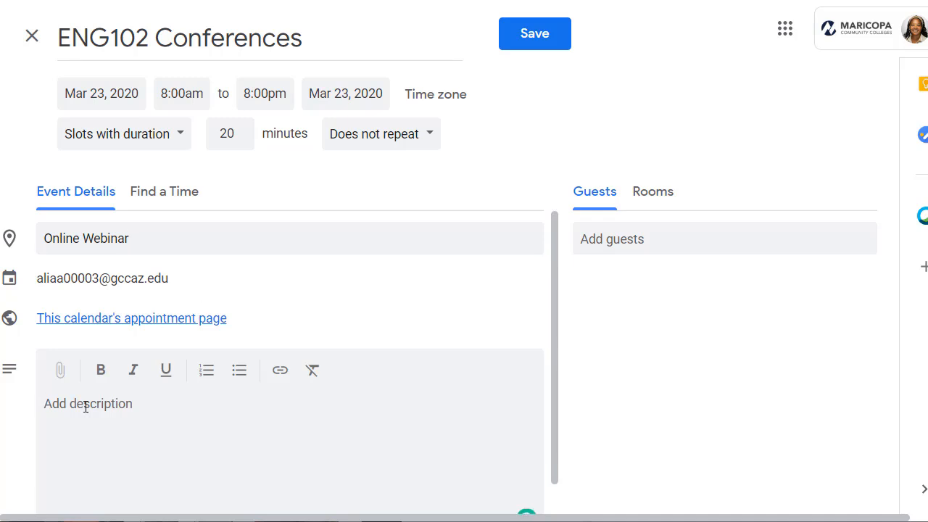
text(Let's dis)
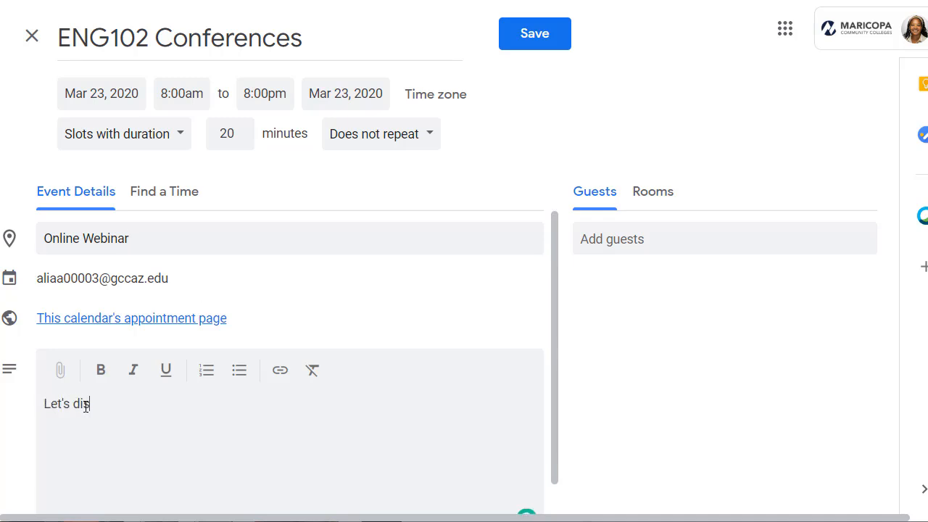
text(cuss your research topic)
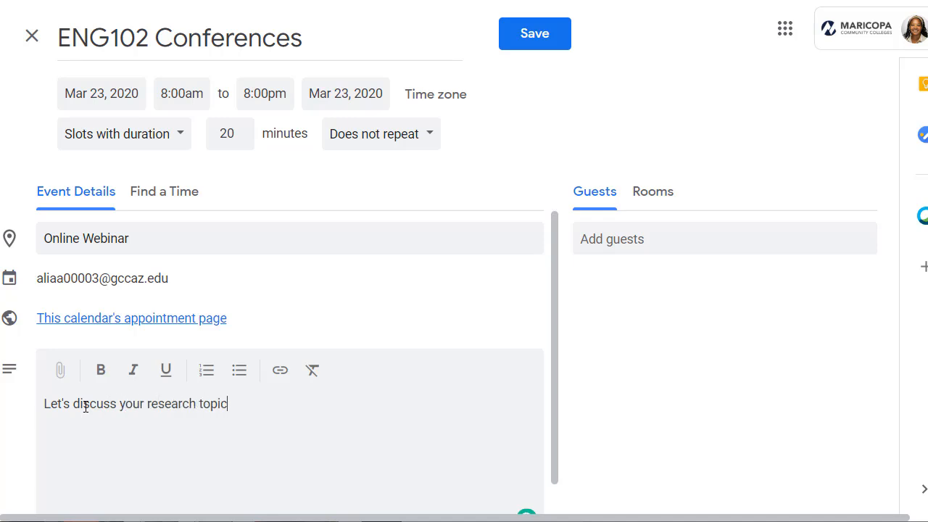
text(.)
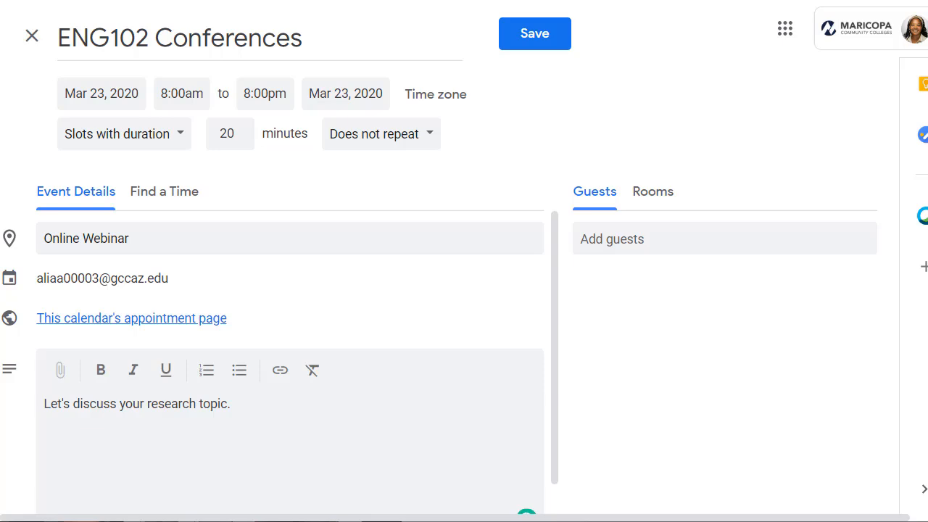
click(519, 43)
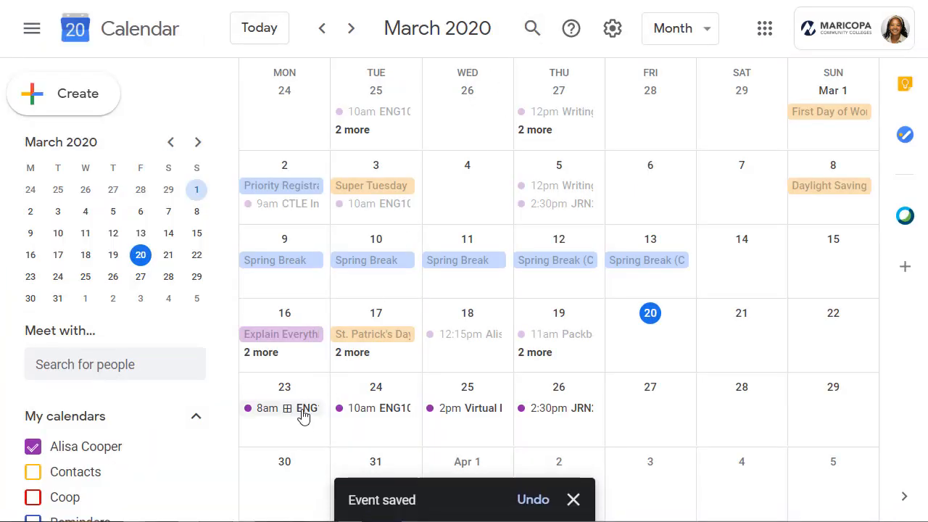
Open the appointment page from the saved ENG102 Conferences entry and show Monday, March 23, 2020 in day view.
click(304, 412)
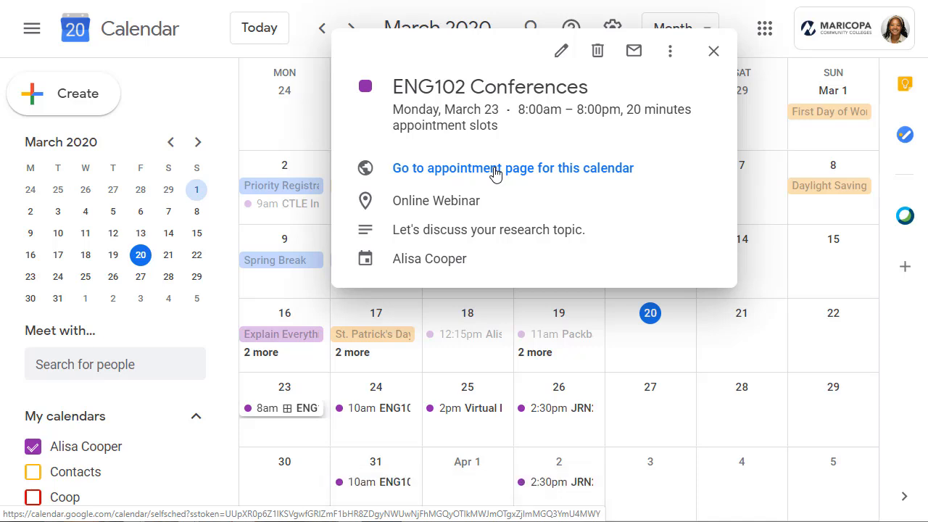
click(495, 174)
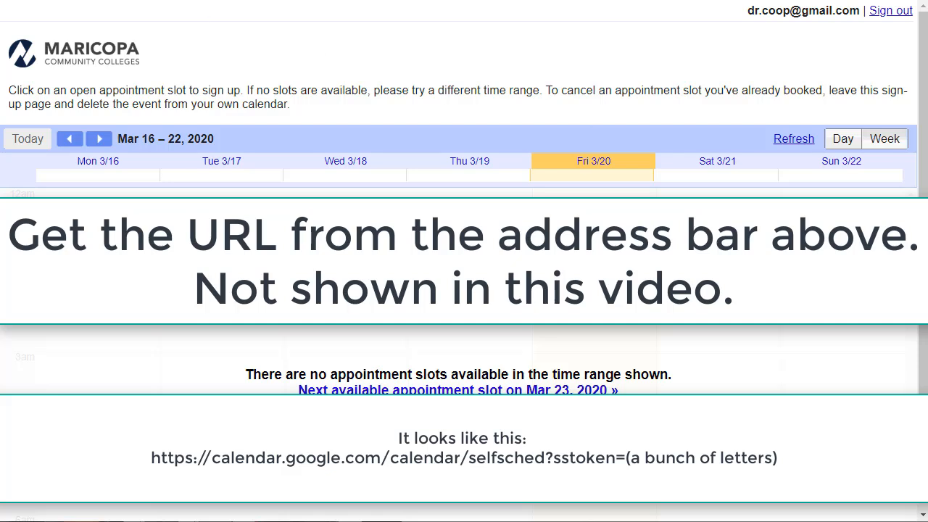
click(841, 139)
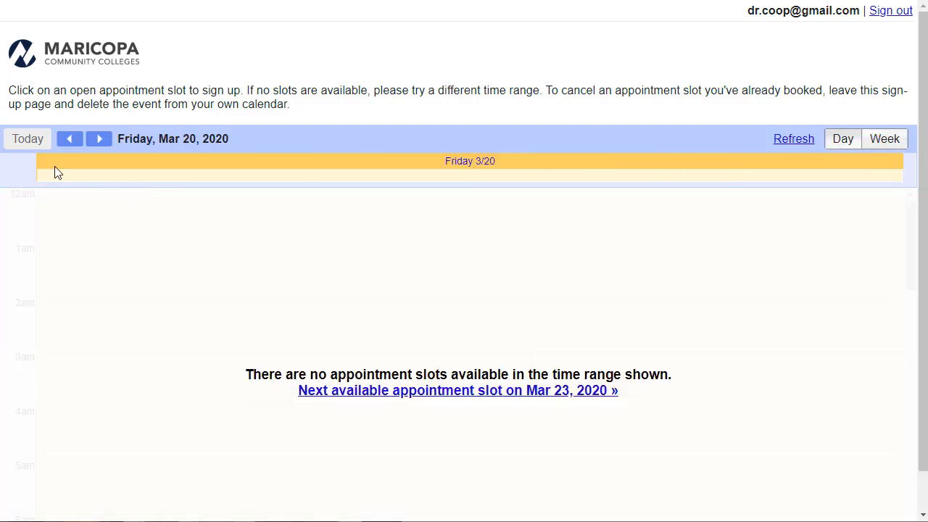
click(99, 139)
click(100, 139)
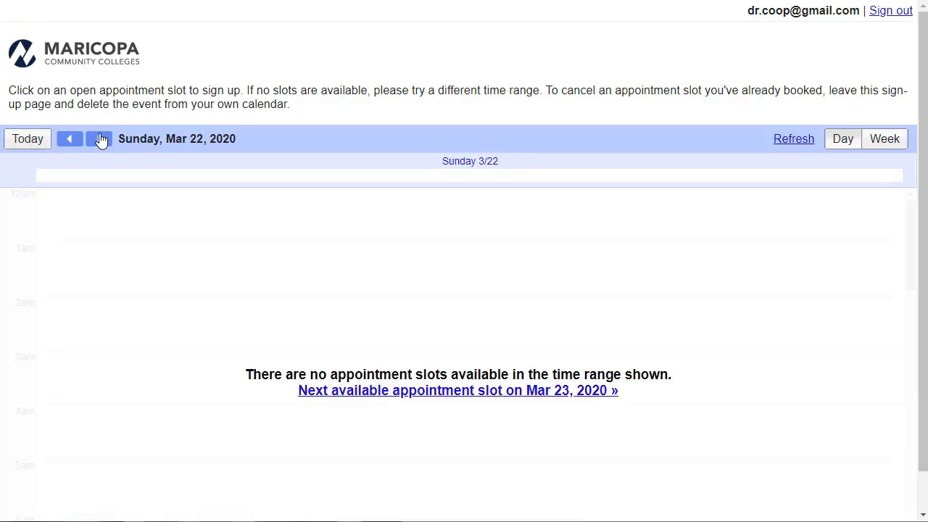
click(102, 139)
Look through the bookable ENG102 Conferences slots across the day, from morning to evening.
scroll(666, 311, down, 1)
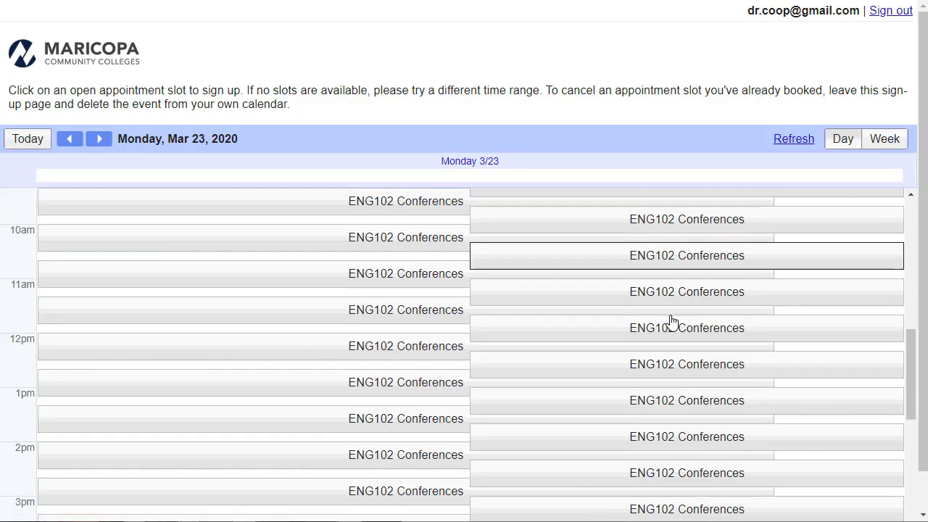
scroll(670, 321, down, 6)
scroll(670, 321, up, 3)
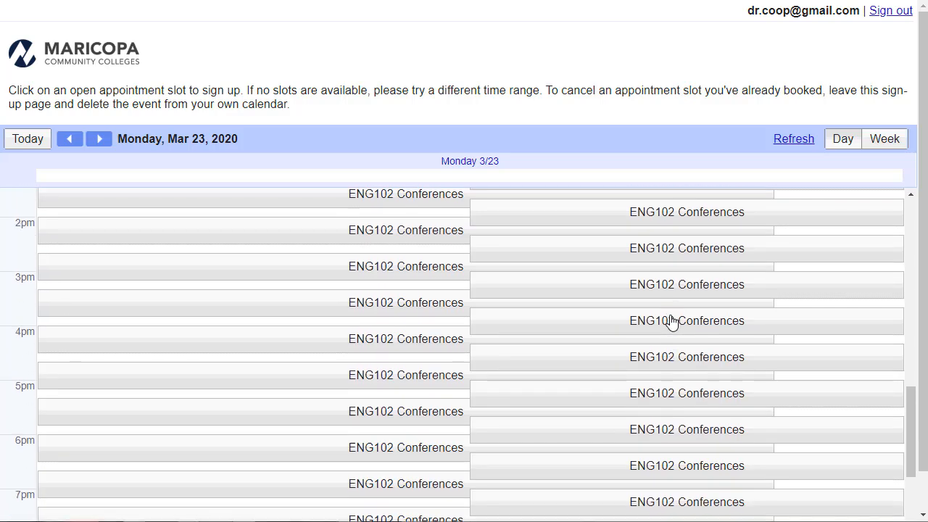
scroll(671, 321, up, 5)
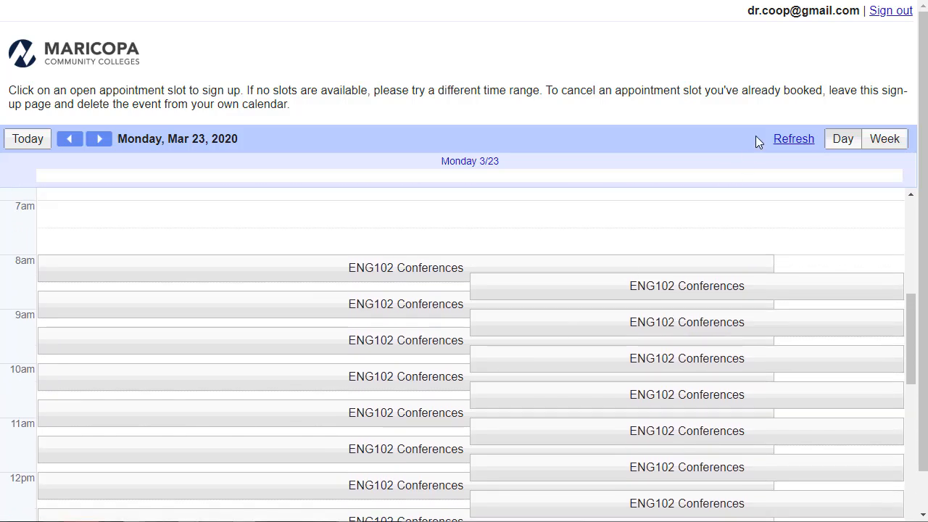
scroll(511, 269, down, 1)
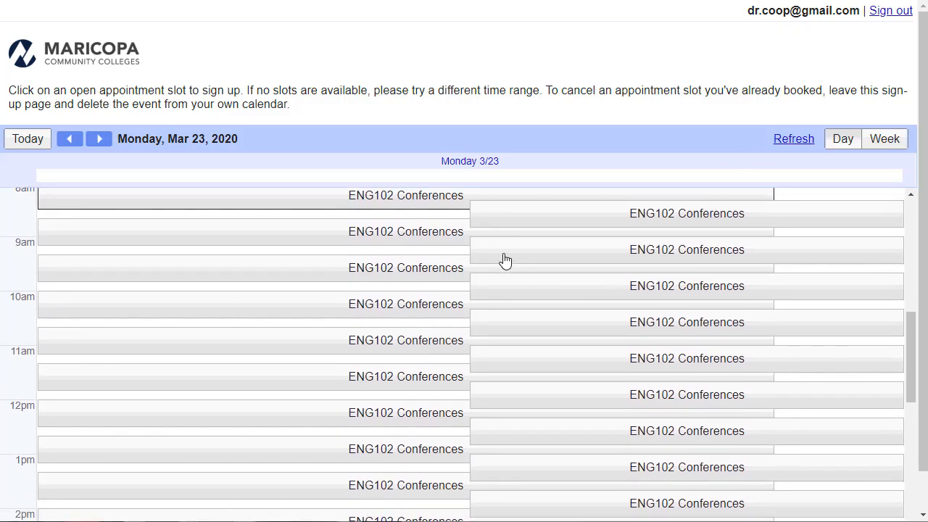
scroll(414, 272, up, 1)
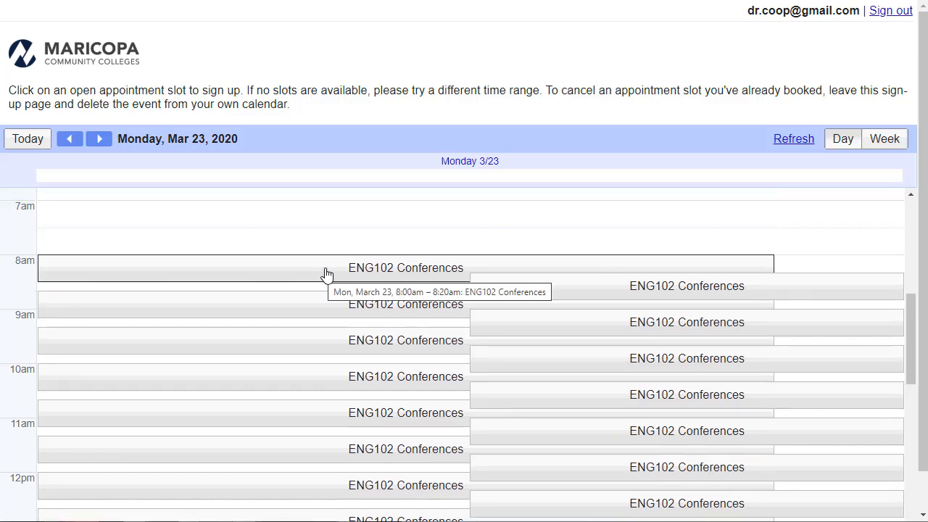
Book the 8:00am – 8:20am ENG102 Conferences slot on March 23, keeping its prefilled title, location and description.
click(327, 274)
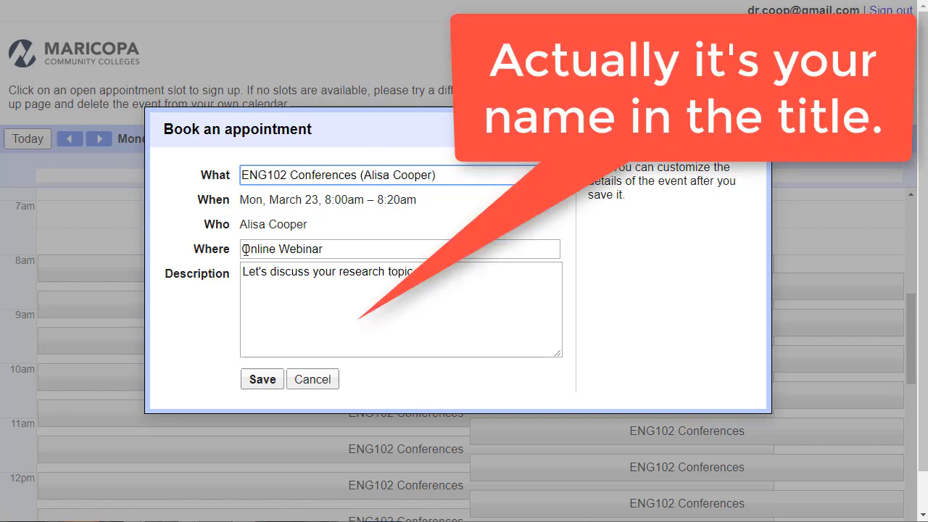
drag(246, 250, 329, 254)
click(262, 271)
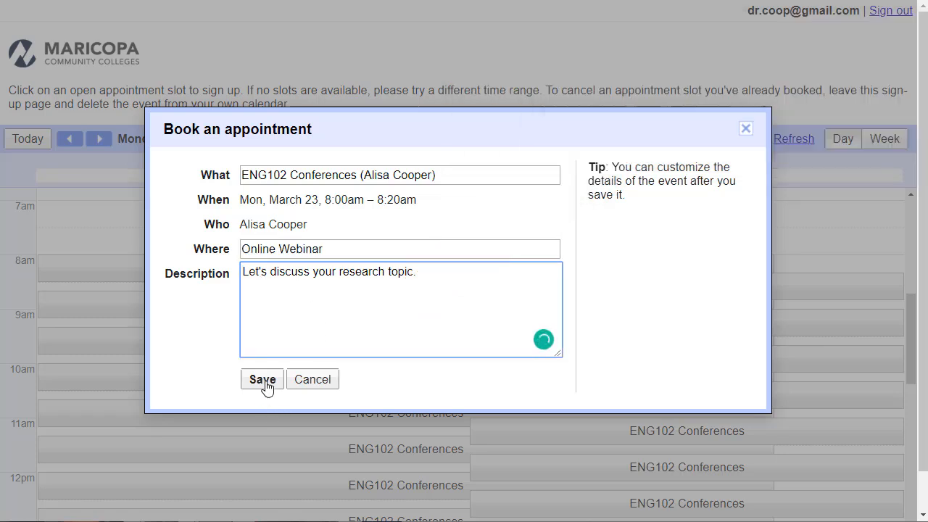
click(263, 382)
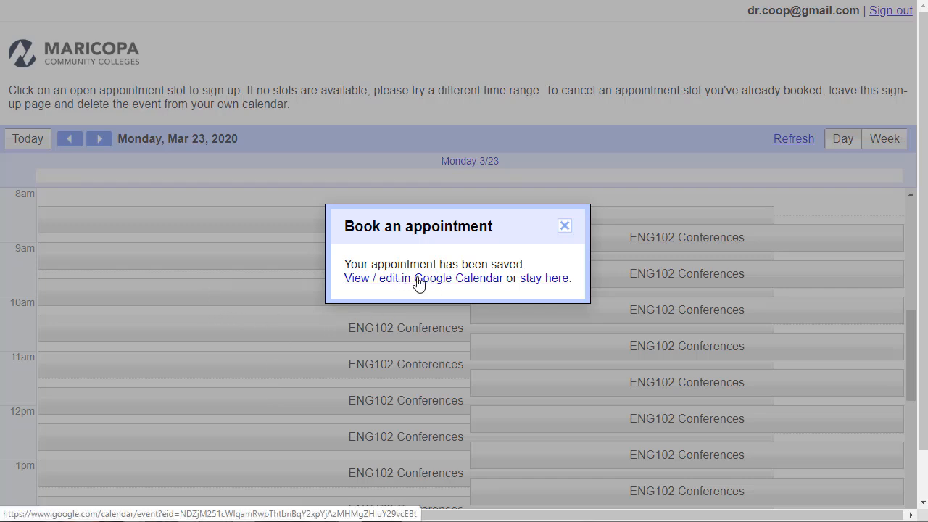
View the booked appointment in the student's Google Calendar, check its guest details and close it.
click(420, 279)
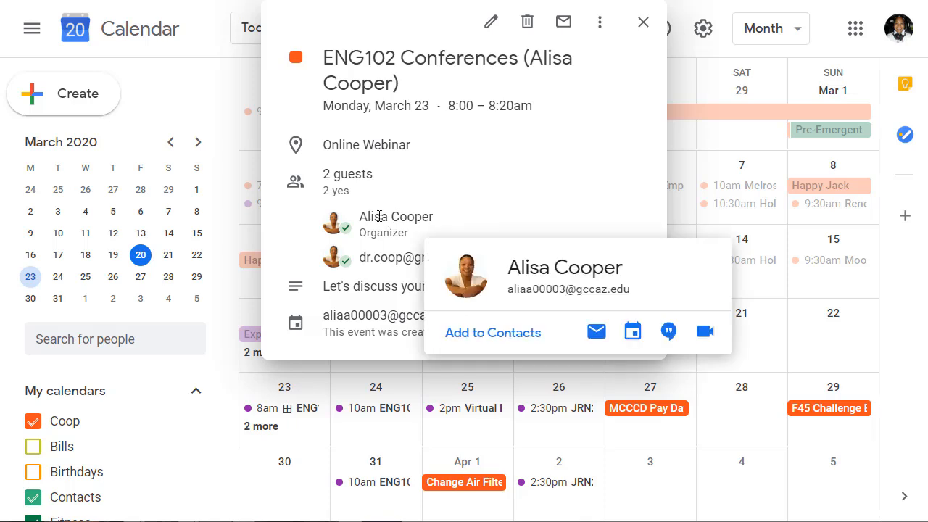
mouse_move(372, 270)
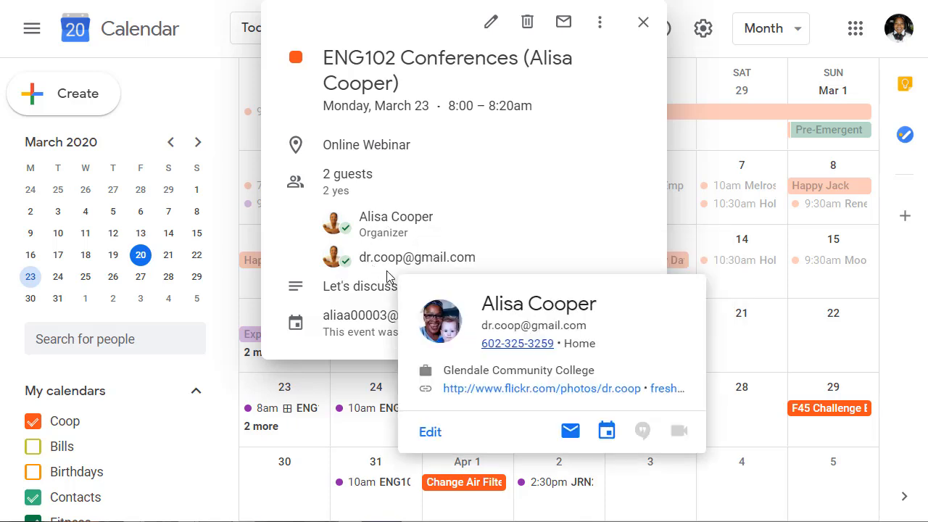
click(643, 25)
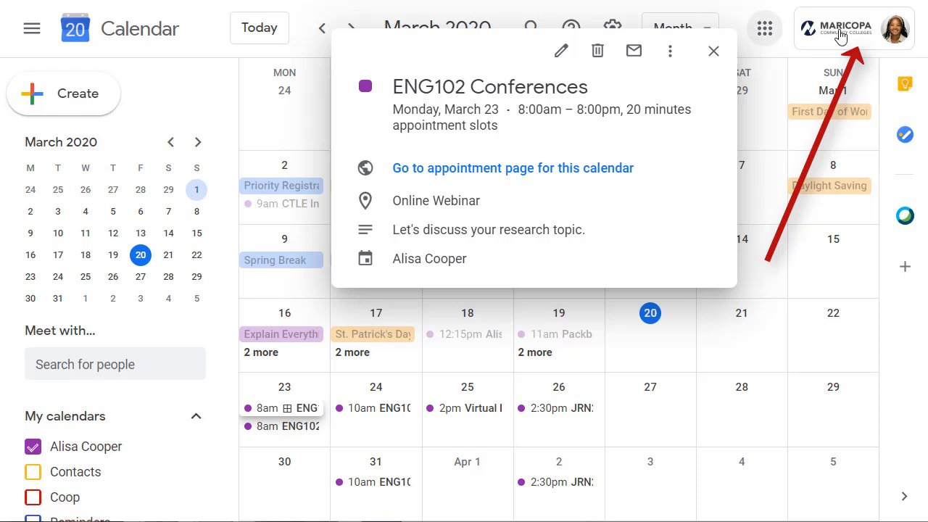
In the instructor's calendar, close the appointment slots details and open the booked 8am March 23 conference for editing.
click(714, 49)
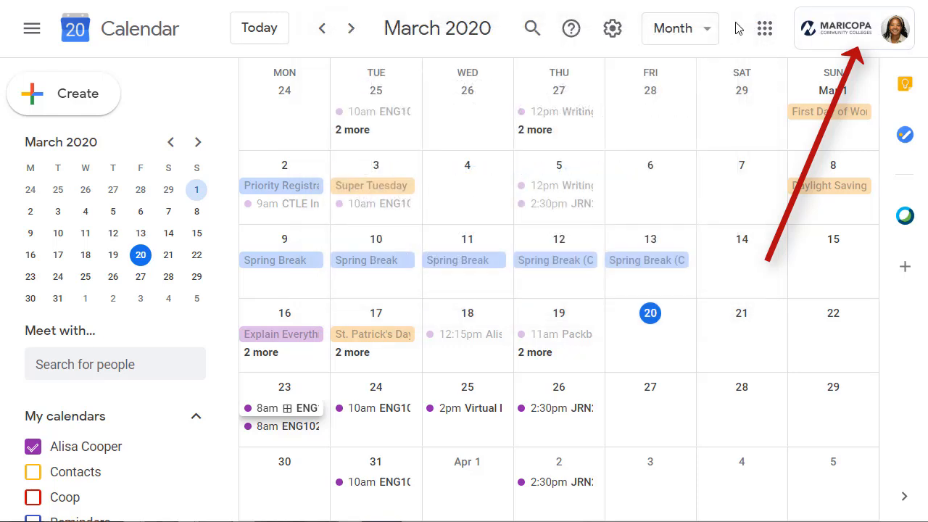
click(295, 430)
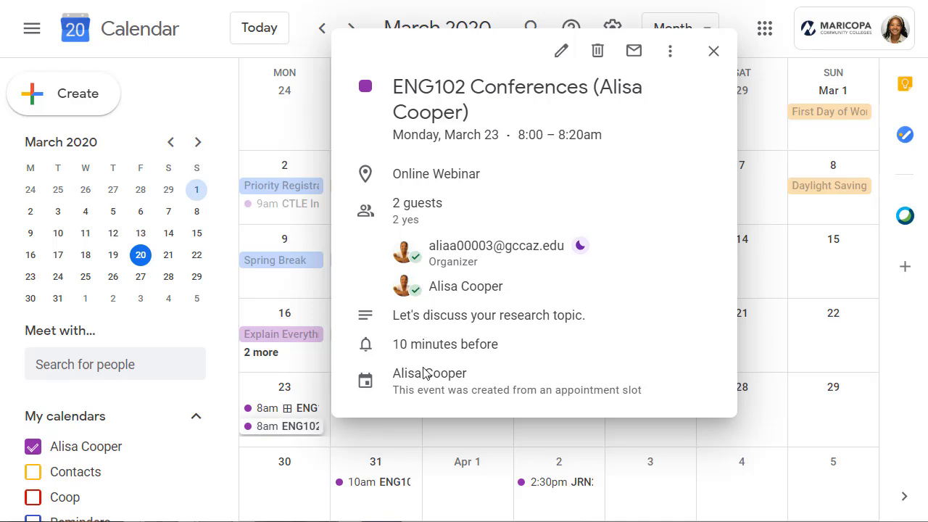
click(562, 54)
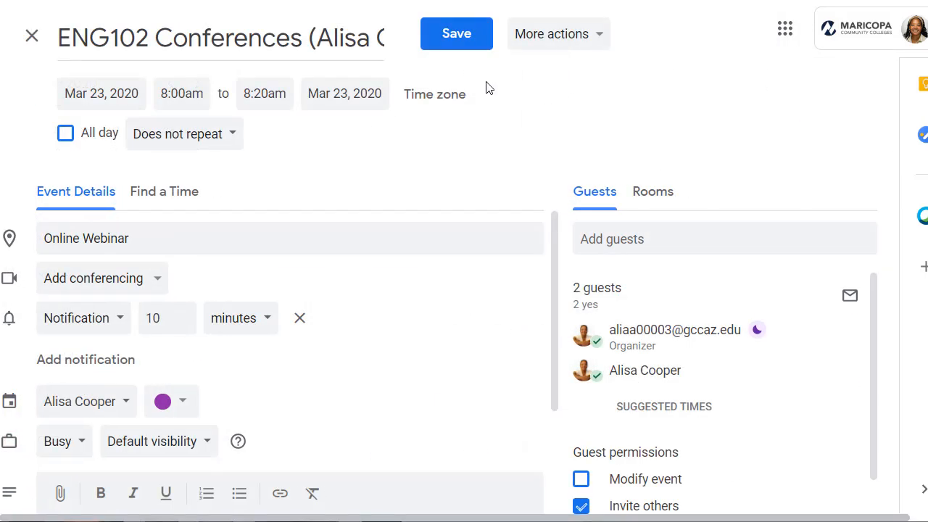
Add Hangouts Meet conferencing to the booked conference, save it and send update emails to the guests.
click(161, 280)
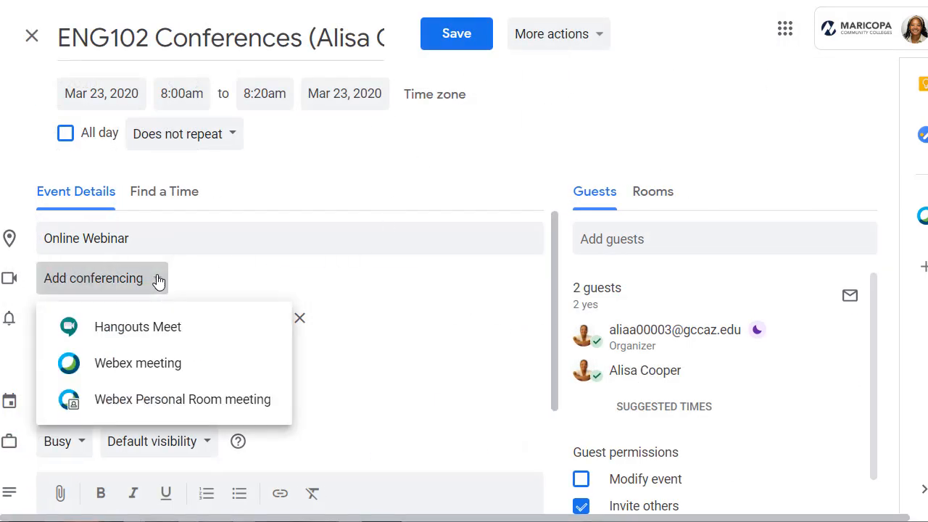
click(131, 334)
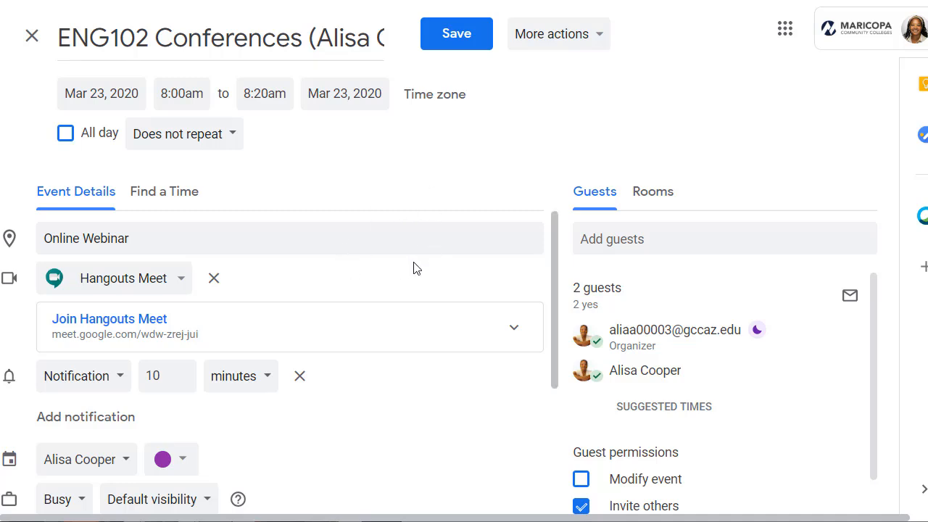
scroll(435, 377, down, 1)
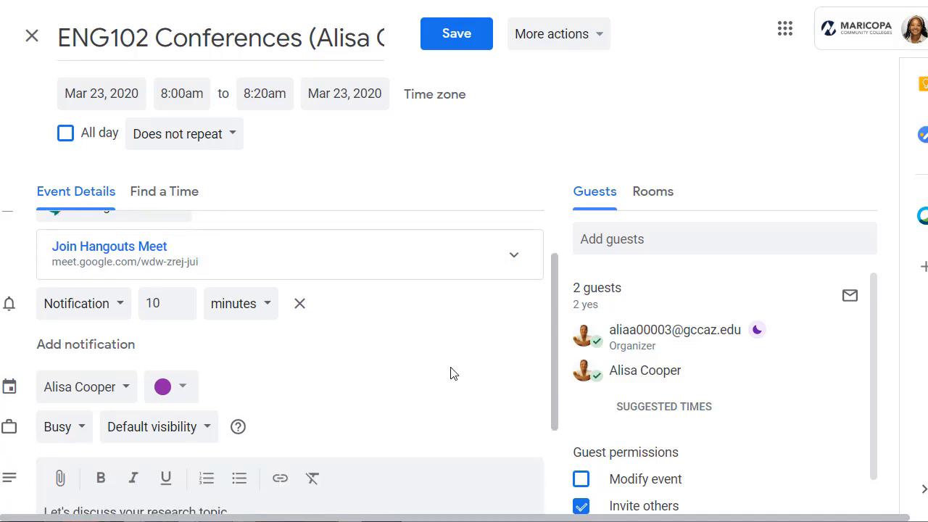
scroll(450, 373, up, 1)
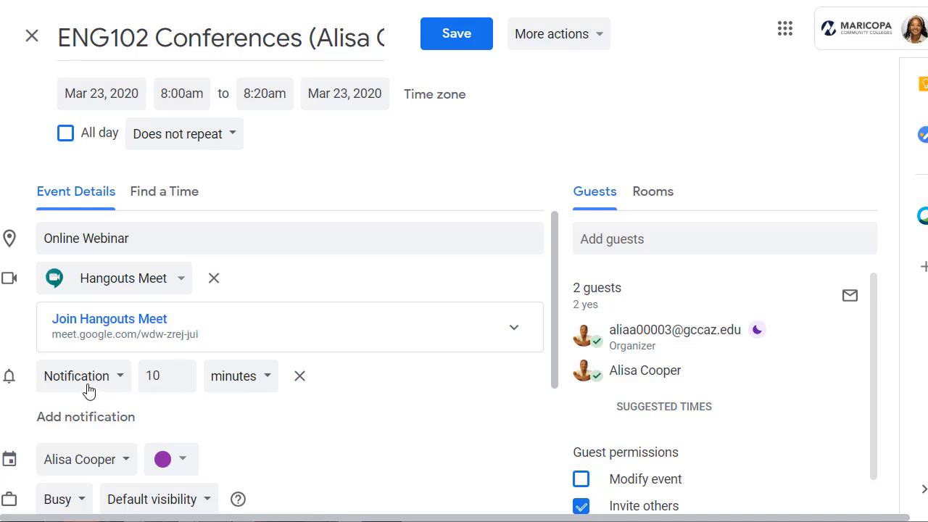
click(469, 39)
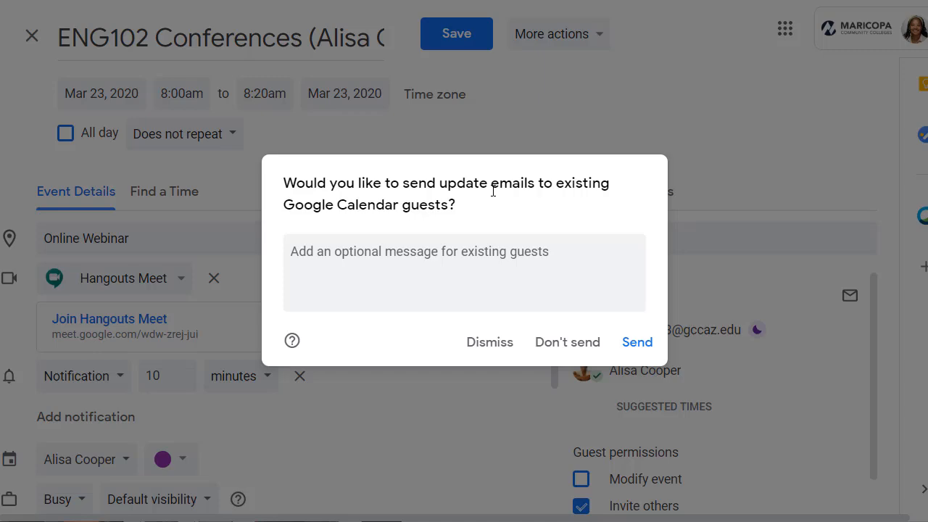
click(636, 346)
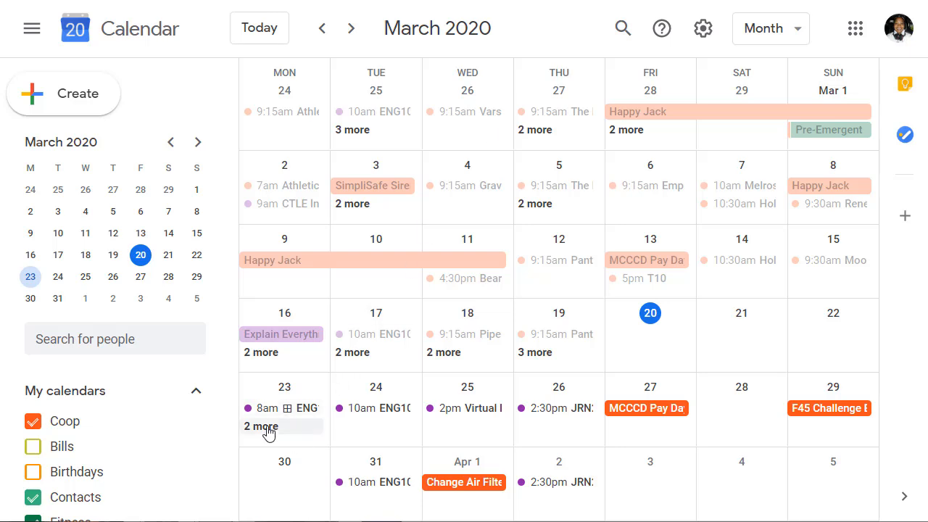
In the student's calendar, list all March 23 events and open the orange 8am booked conference to check its Hangouts Meet link.
click(266, 427)
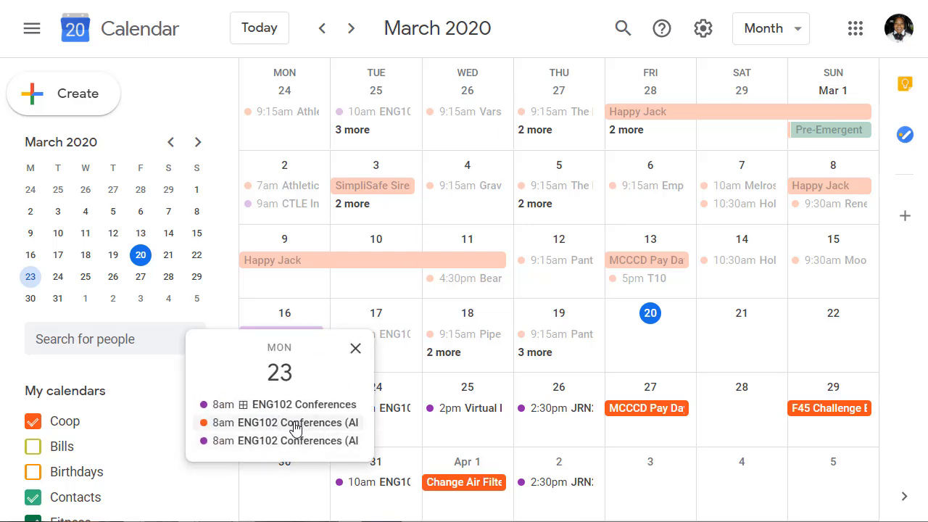
click(293, 427)
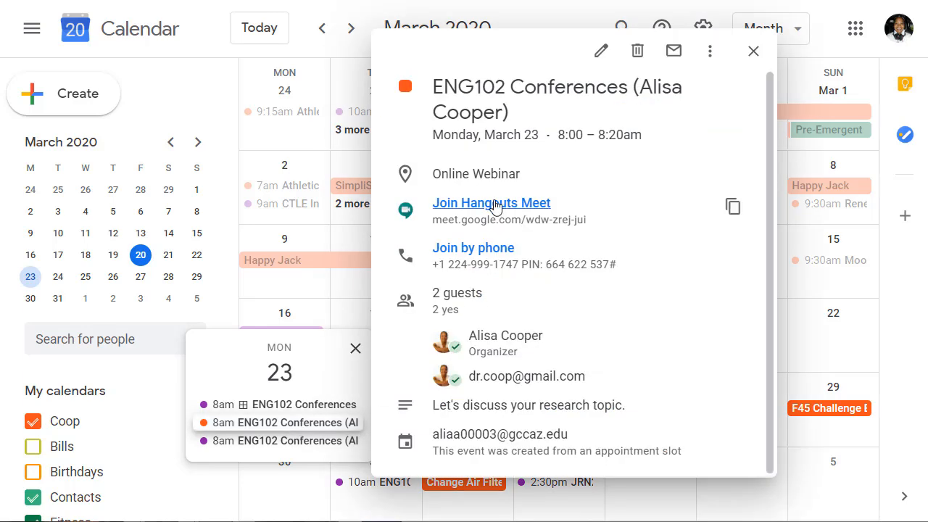